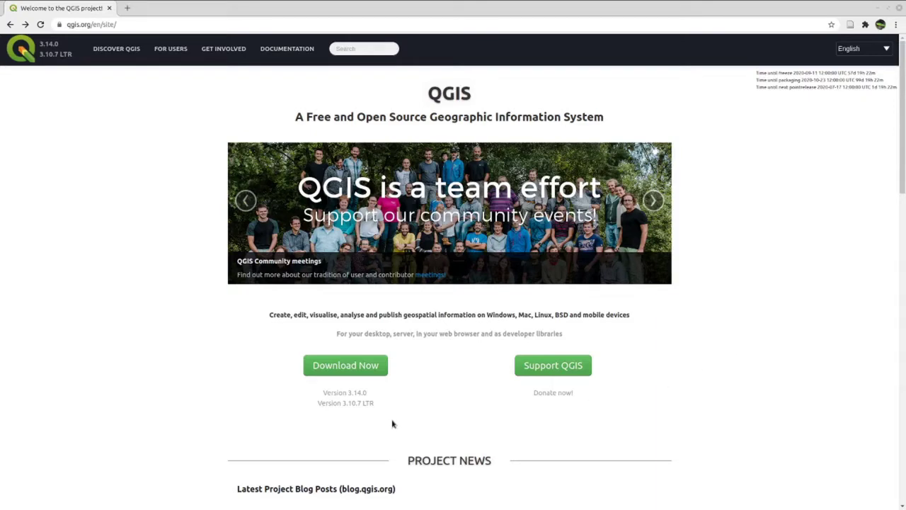
Step: Open the QGIS download page and examine the installer options for Linux, Windows and macOS
click(375, 364)
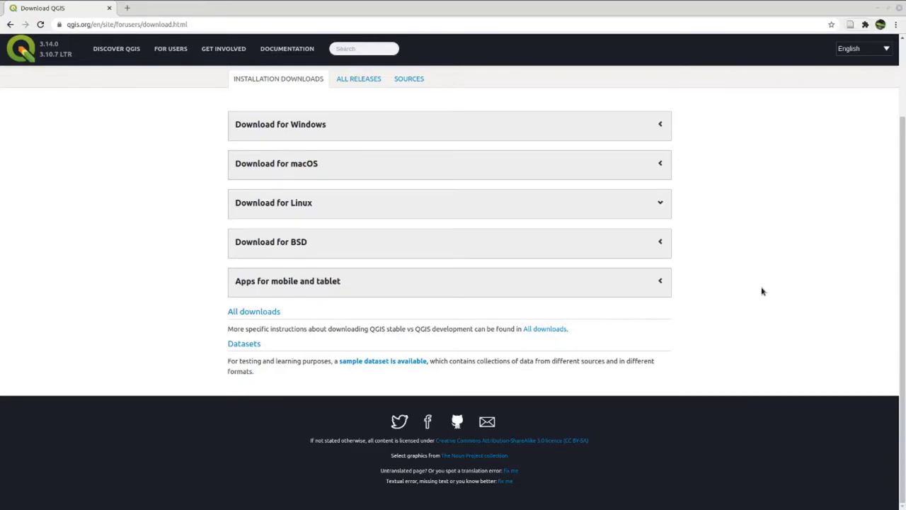
scroll(751, 282, up, 1)
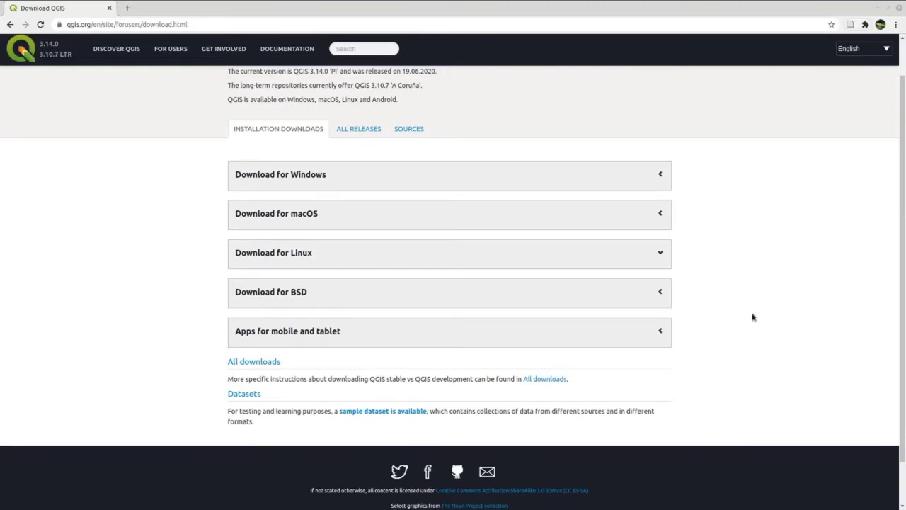
click(643, 253)
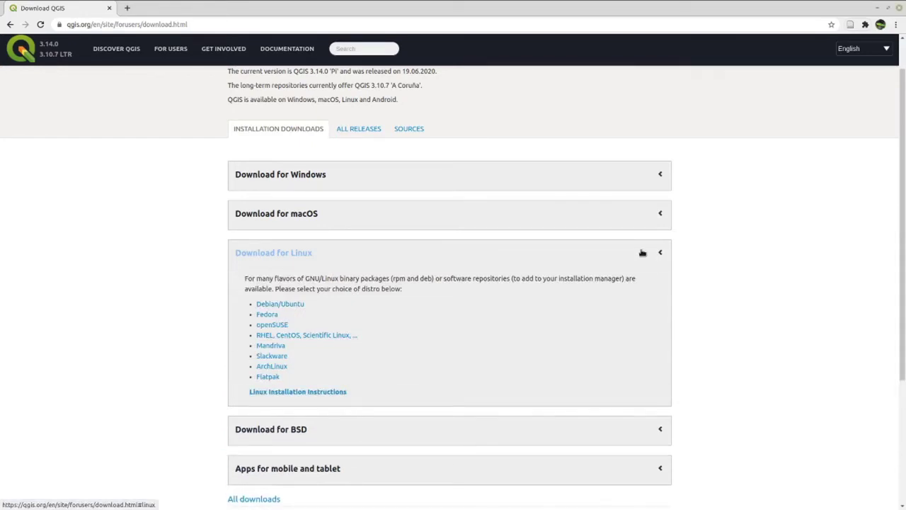
click(622, 182)
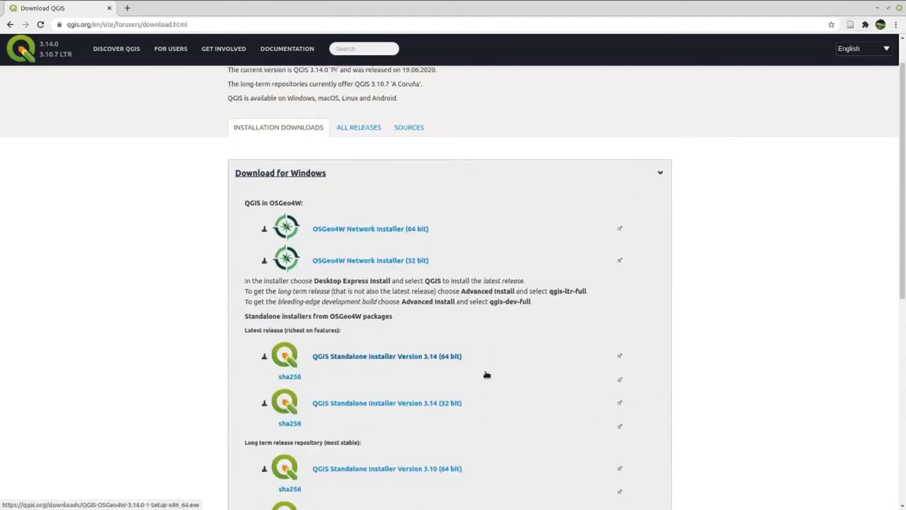
scroll(490, 372, down, 2)
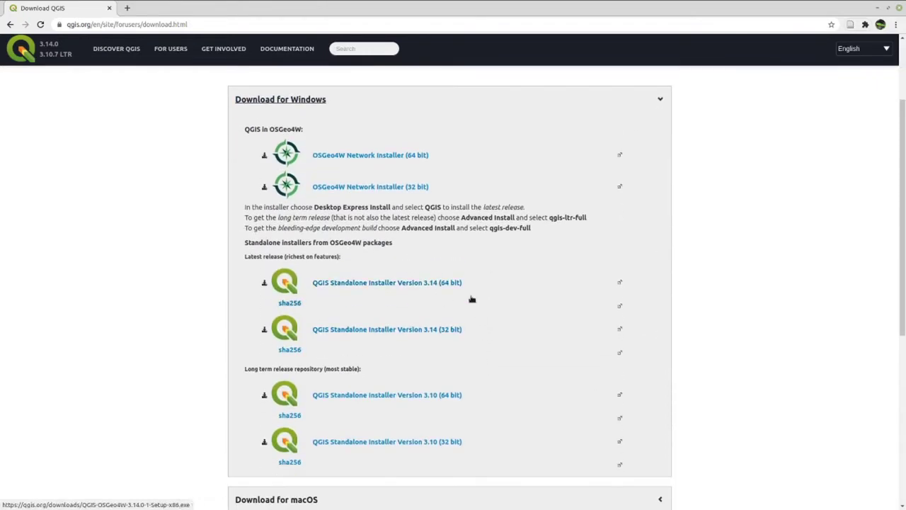
click(660, 101)
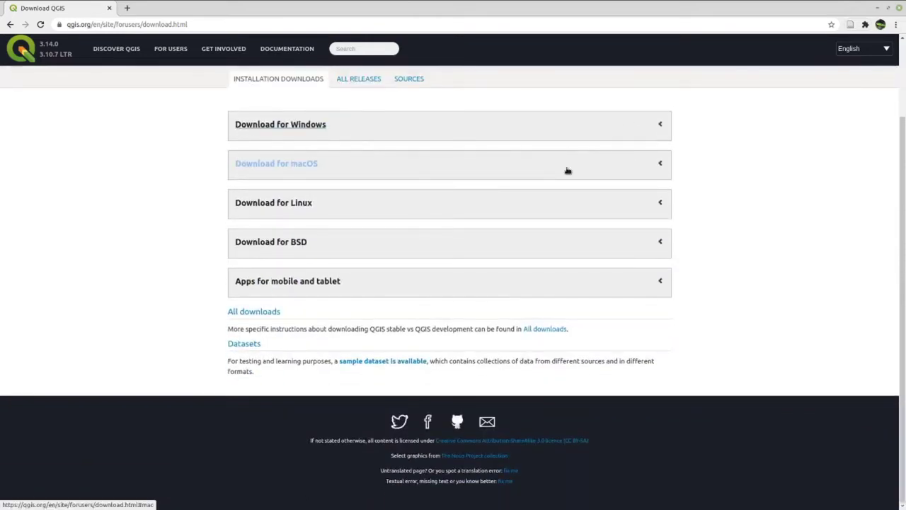
click(567, 170)
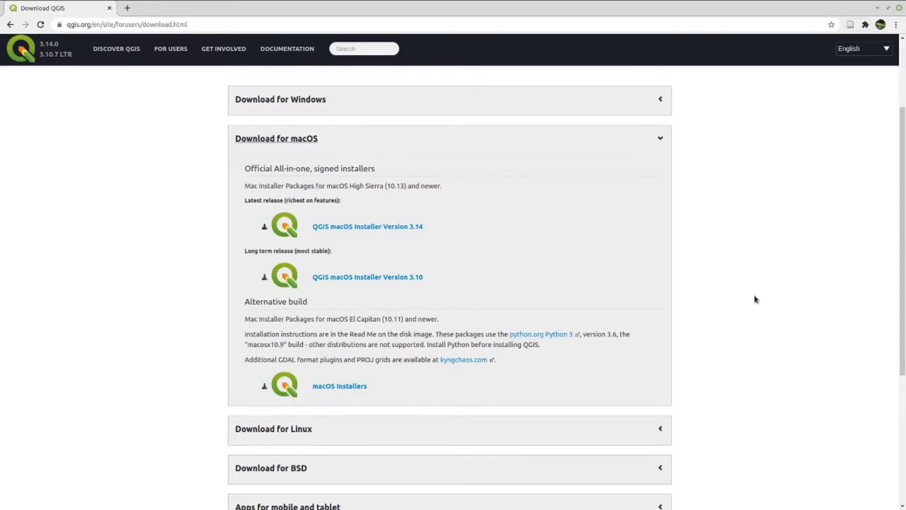
Step: Switch to QGIS and view the available processing commands
click(881, 8)
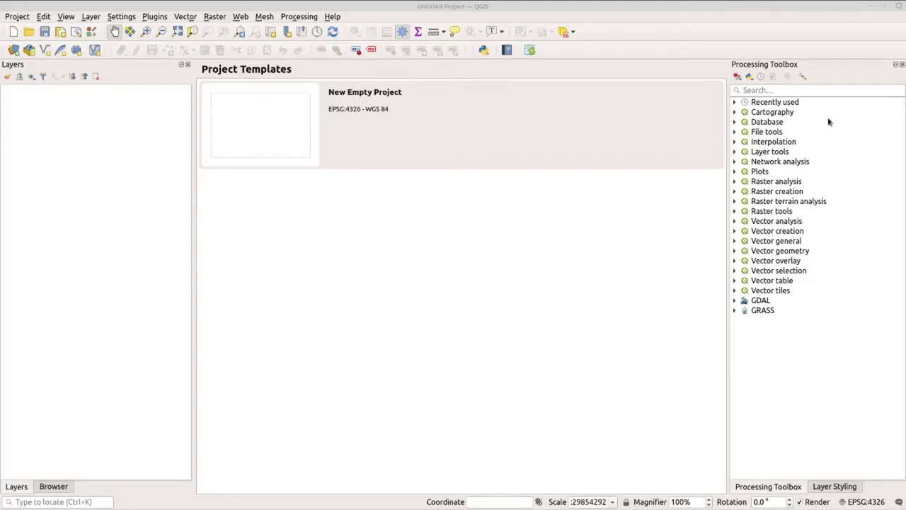
click(305, 17)
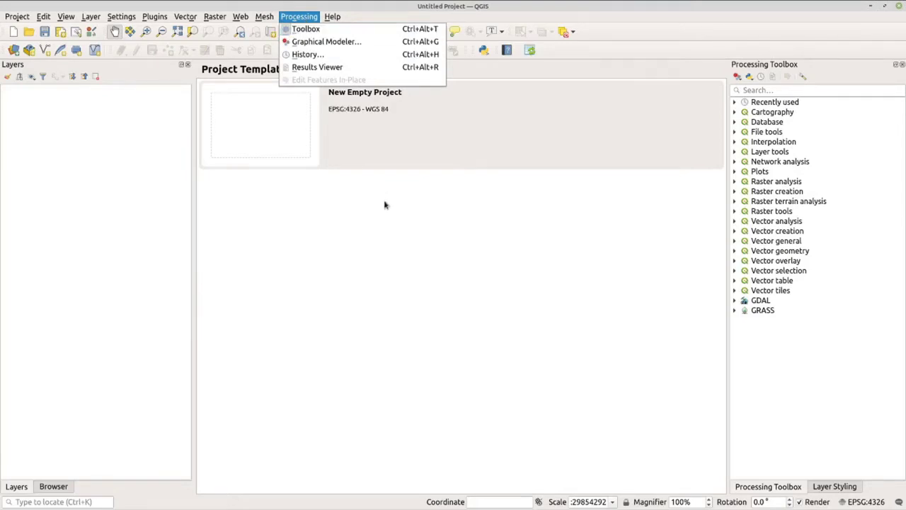
click(312, 272)
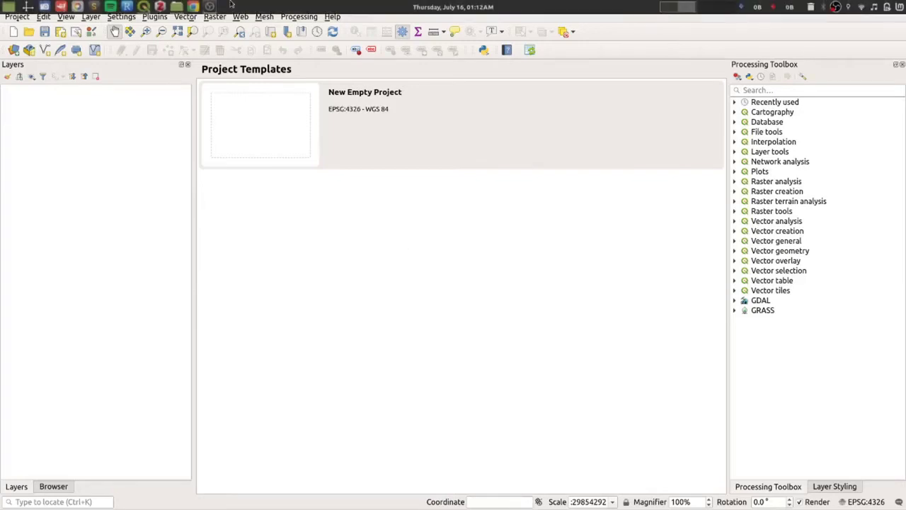
Step: Examine the files that make up the PHL_adm0 shapefile in the admin boundary folder, using the file manager, and return to QGIS
click(190, 23)
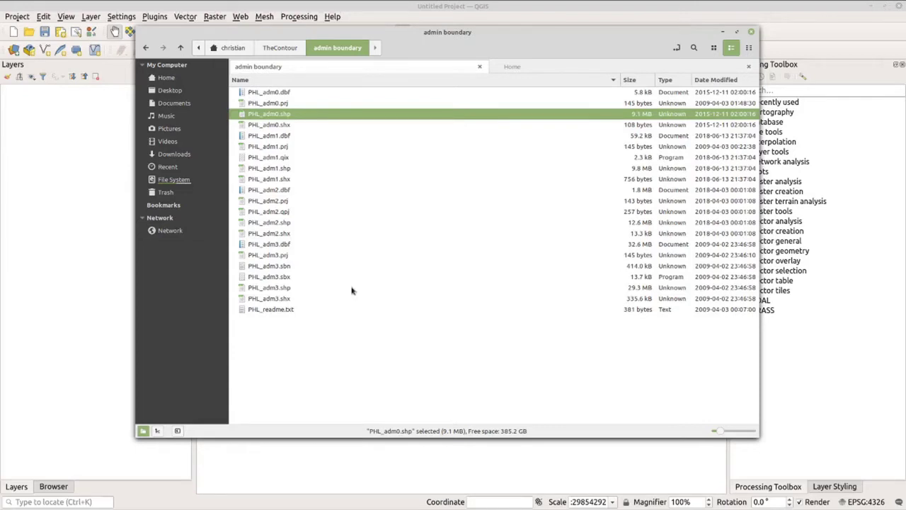
click(285, 94)
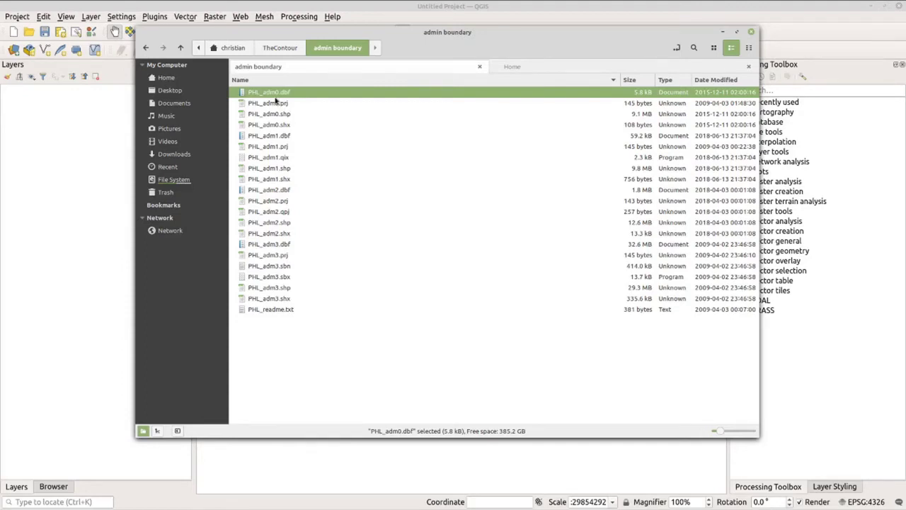
click(101, 402)
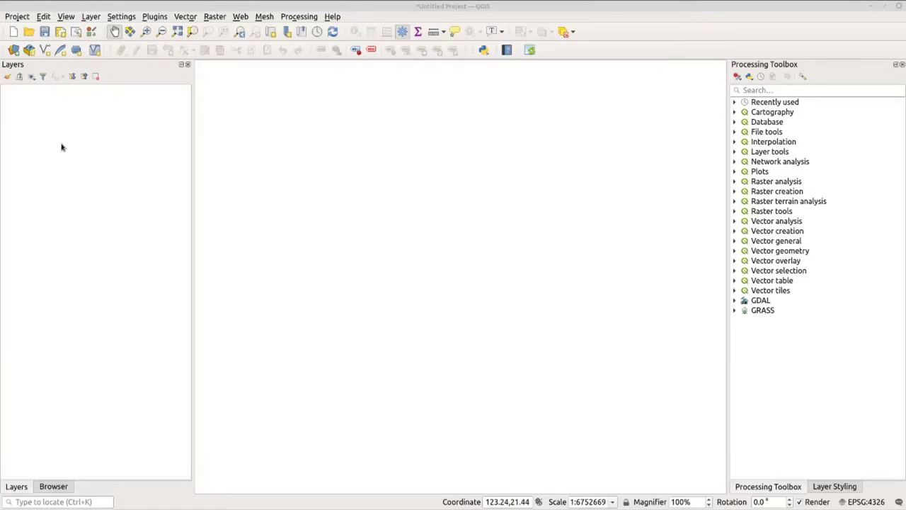
Step: Add PHL_adm0.shp from the admin boundary folder to the project as a vector layer
click(90, 18)
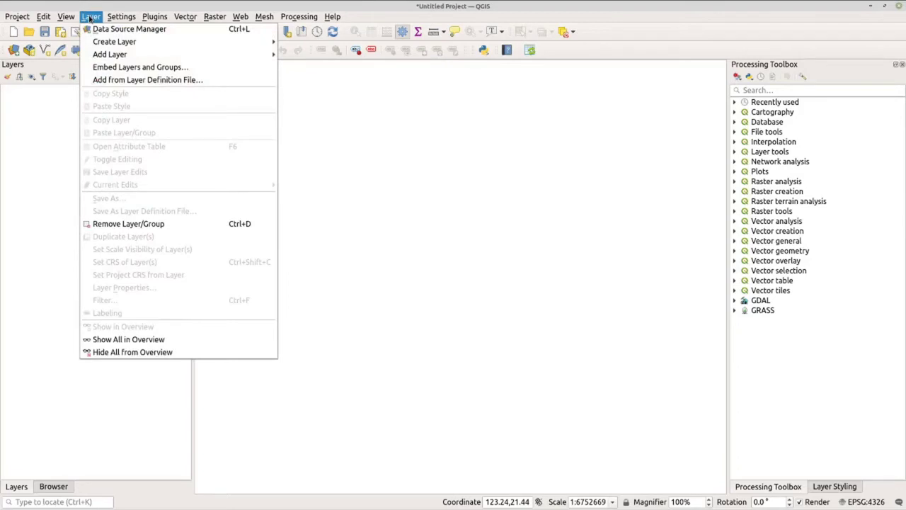
mouse_move(189, 56)
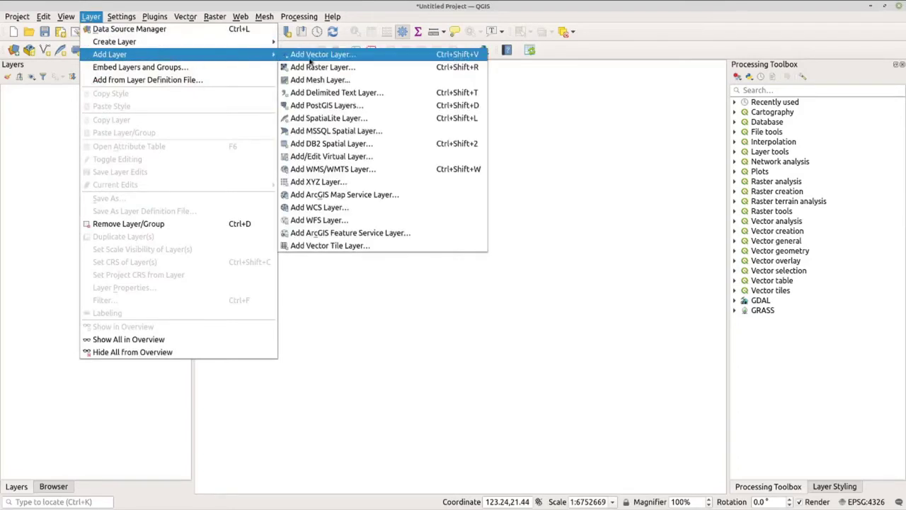
click(310, 56)
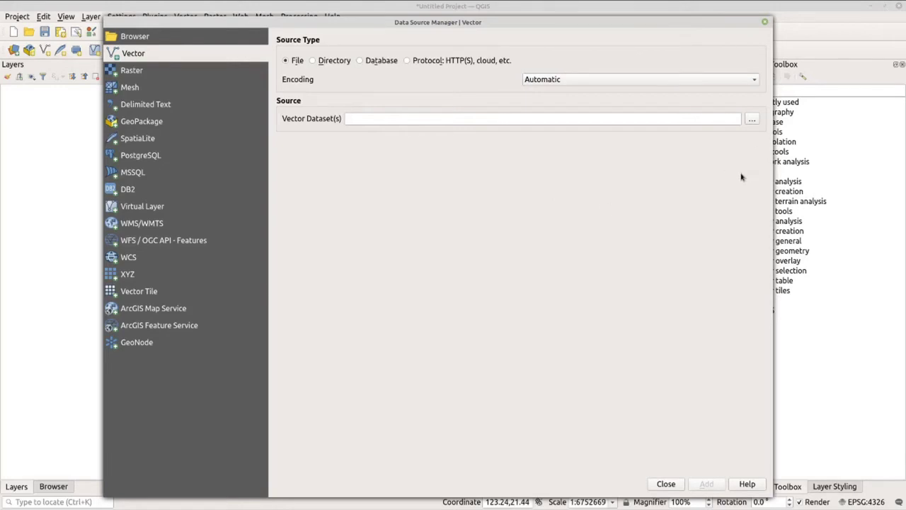
click(752, 121)
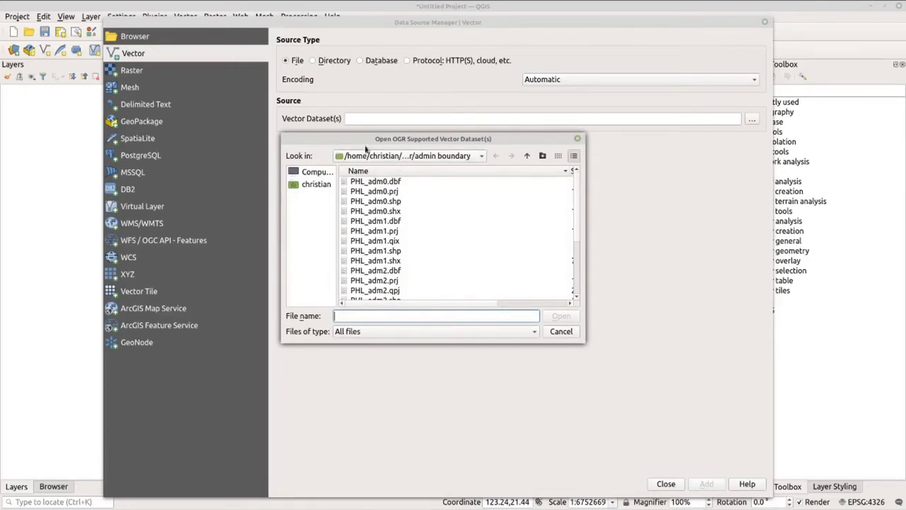
click(391, 202)
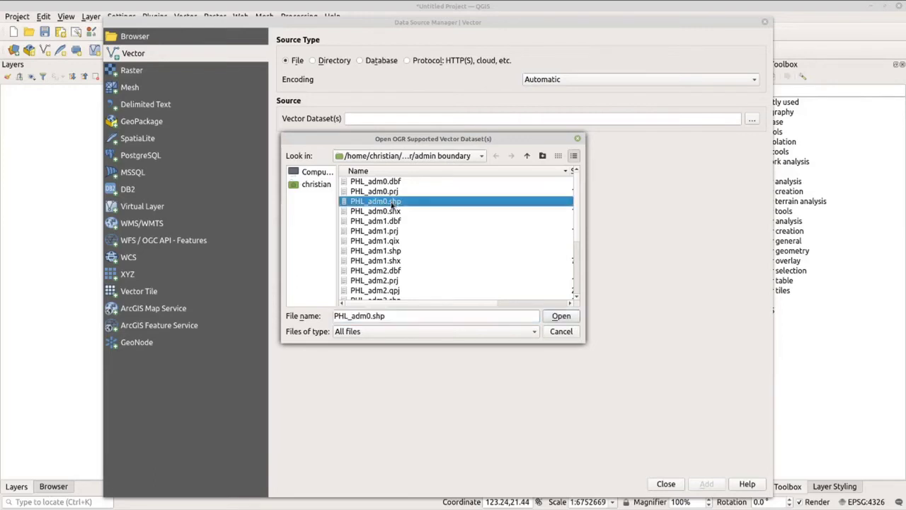
click(561, 316)
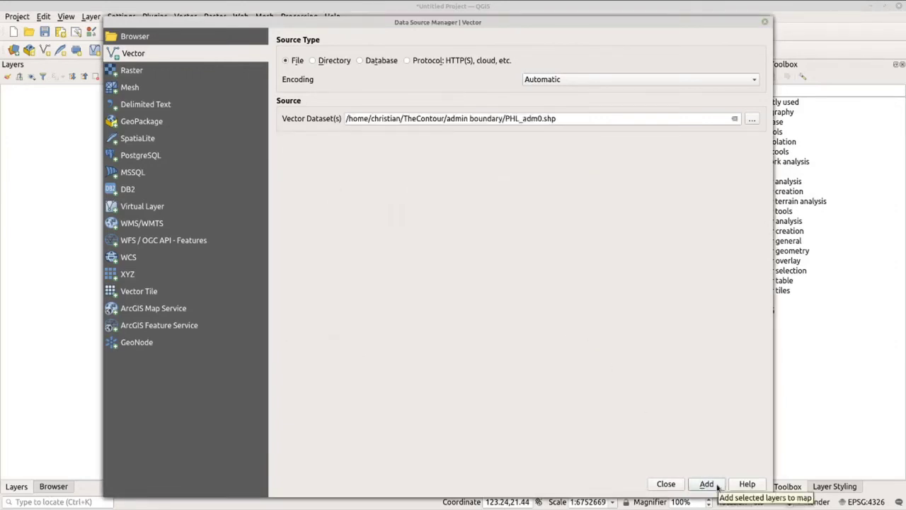
click(717, 486)
click(676, 484)
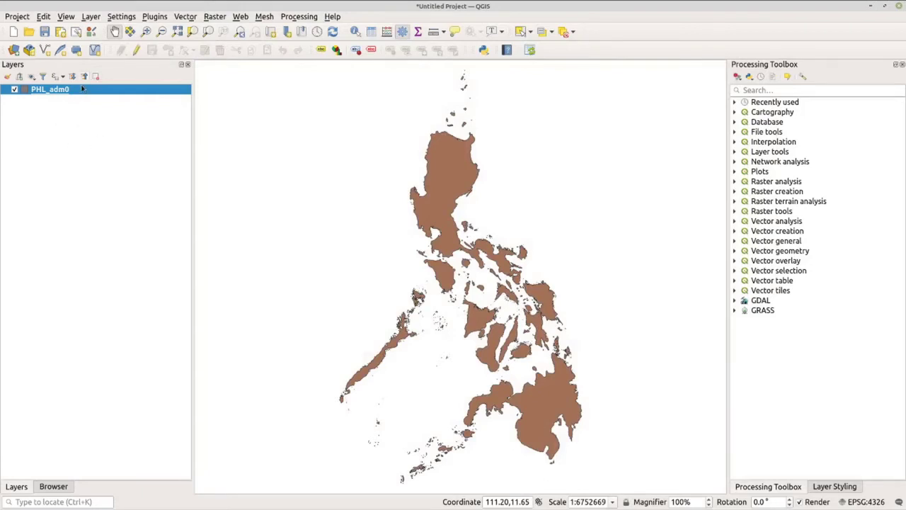
mouse_move(82, 88)
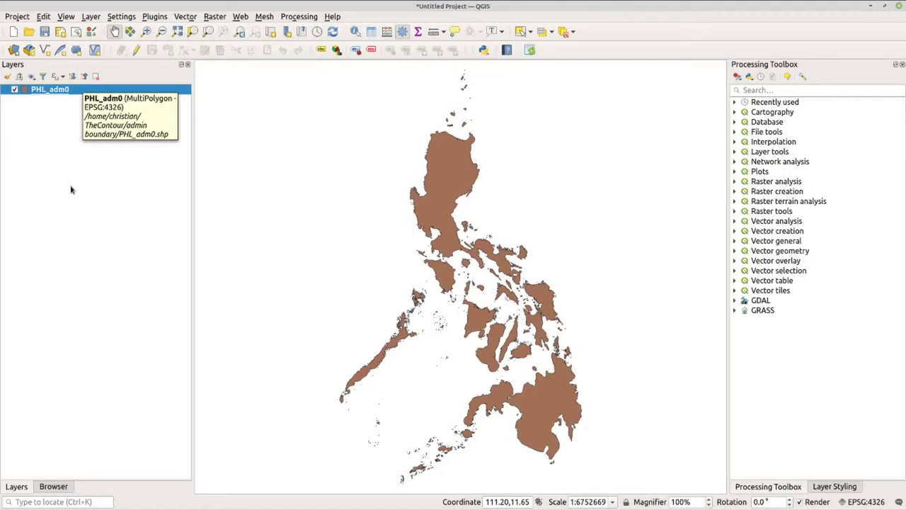
click(100, 408)
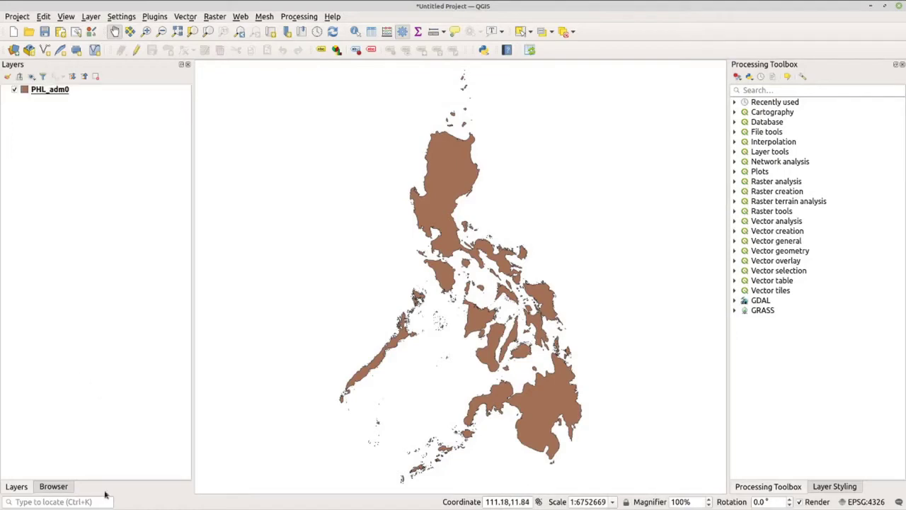
Step: Add PHL_adm1.shp by browsing within QGIS to Home, TheContour, admin boundary, and return to the project's layer list
click(54, 488)
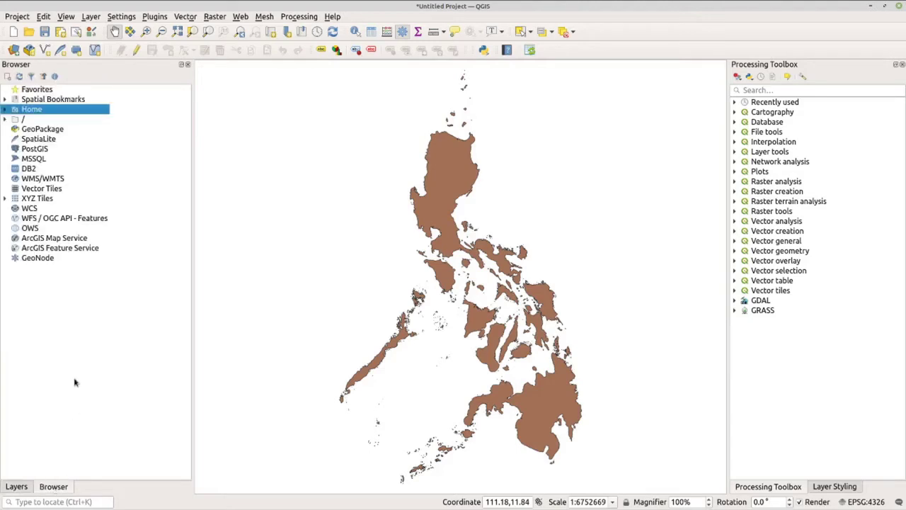
double_click(38, 111)
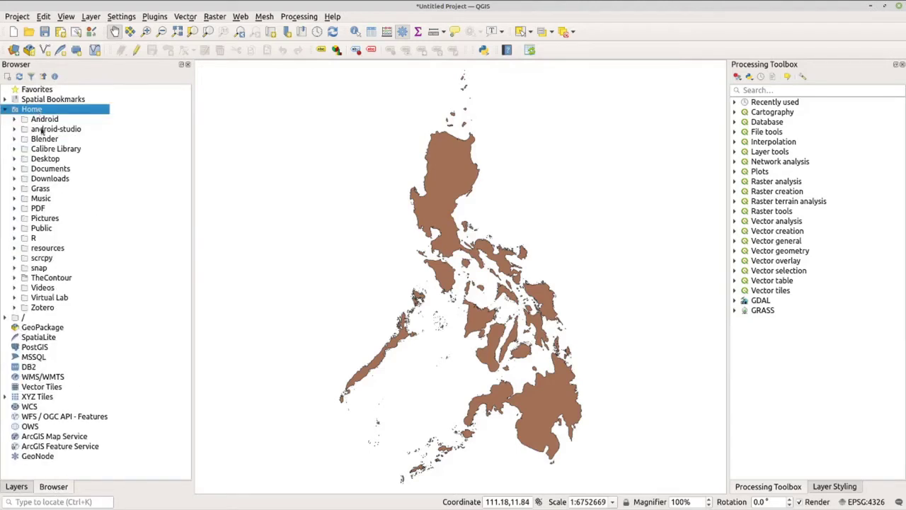
double_click(50, 278)
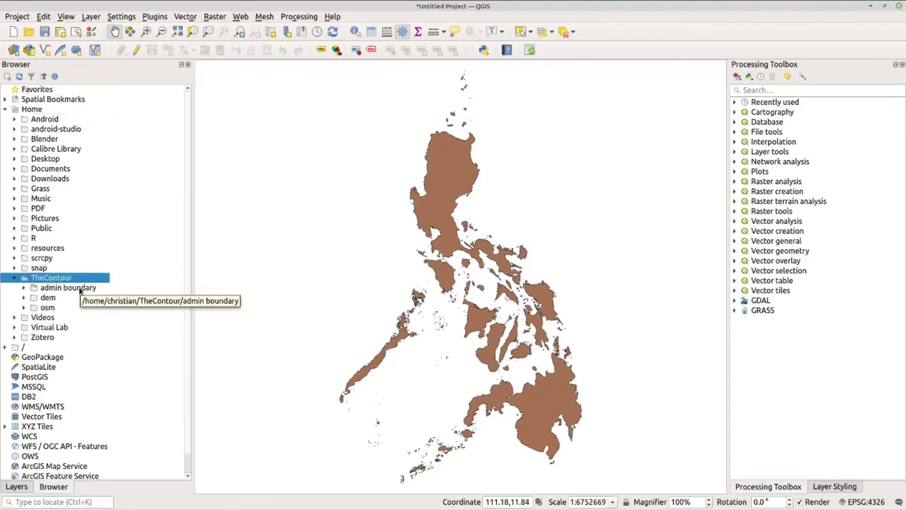
double_click(80, 288)
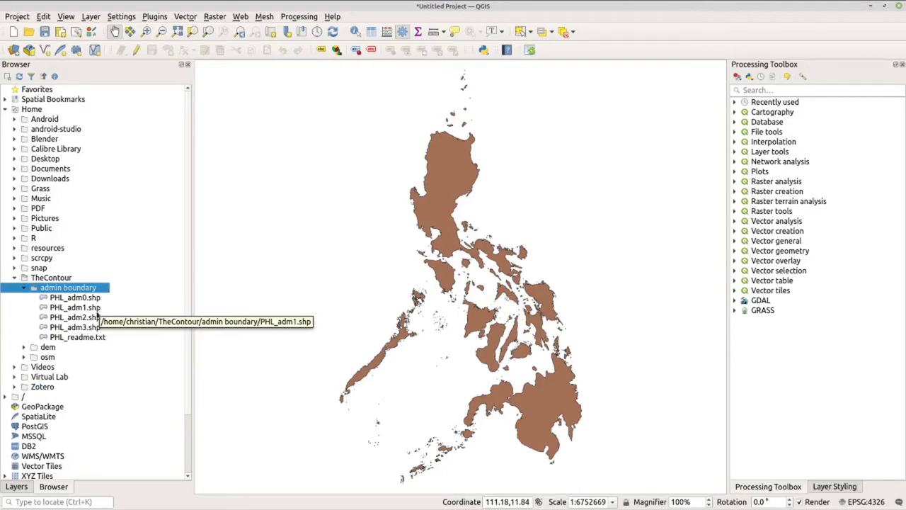
double_click(94, 311)
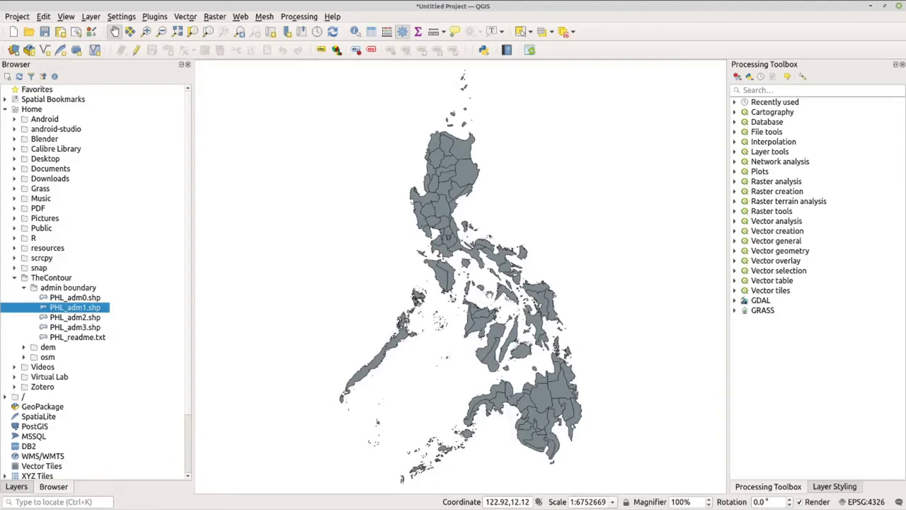
click(16, 486)
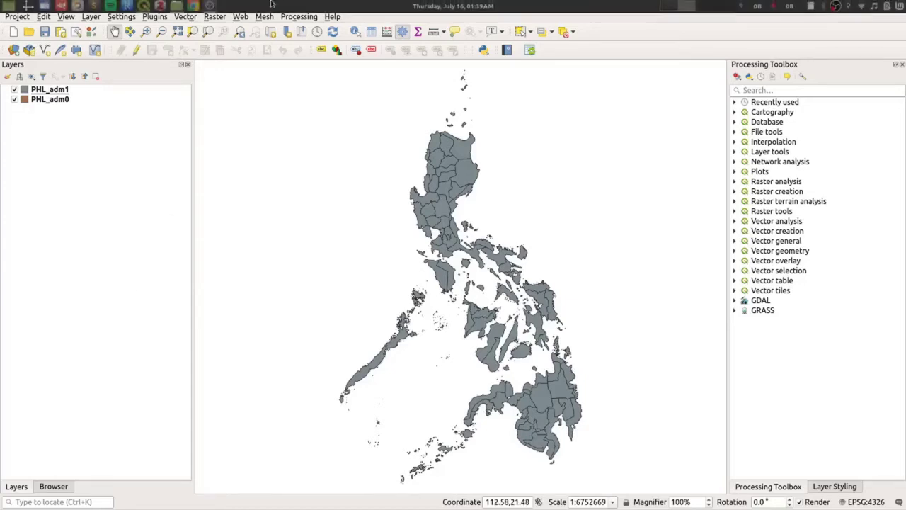
Step: Add PHL_adm2.shp to the project's layers straight from the admin boundary folder in the file manager
click(180, 8)
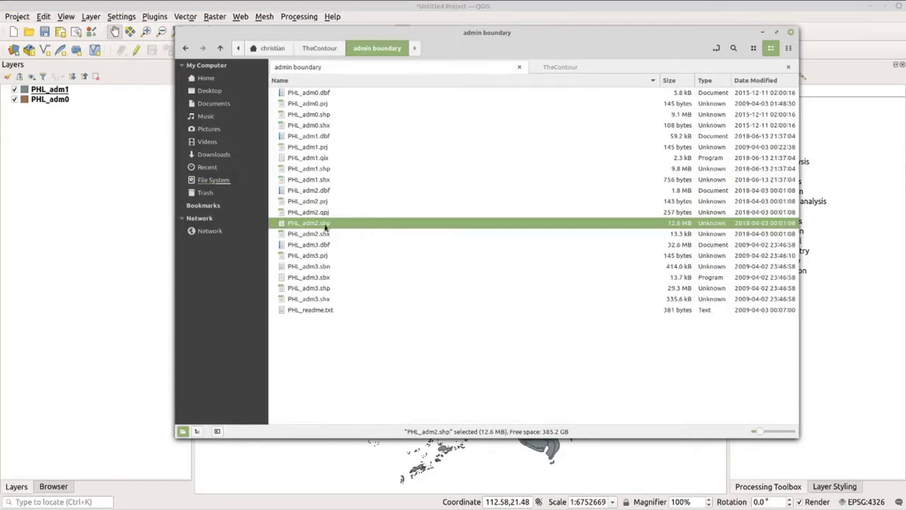
drag(328, 225, 67, 229)
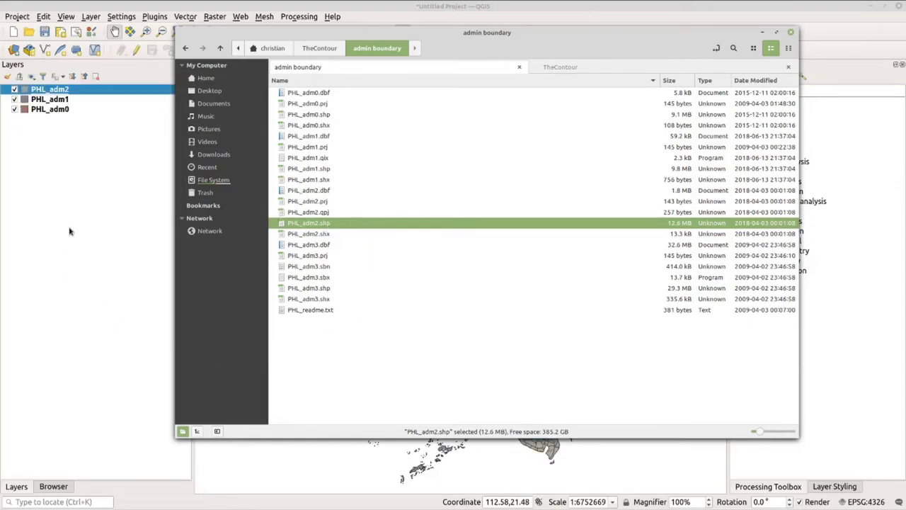
click(69, 230)
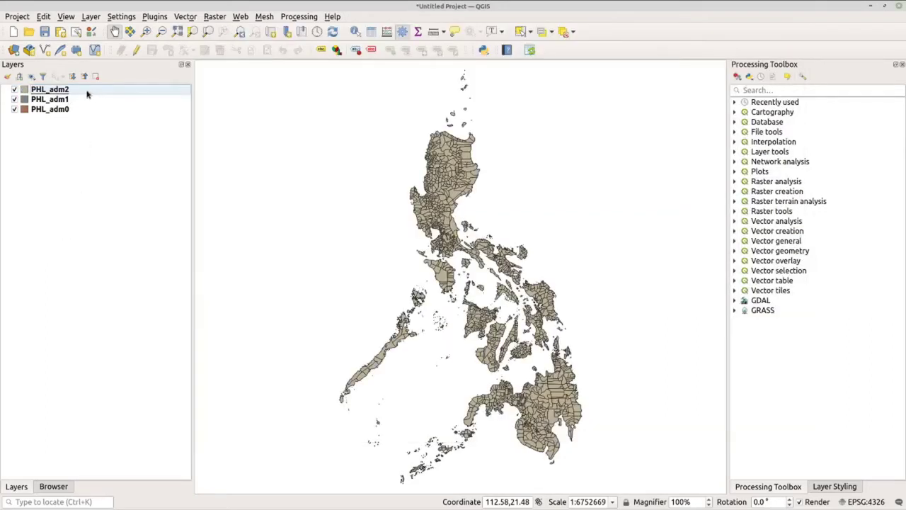
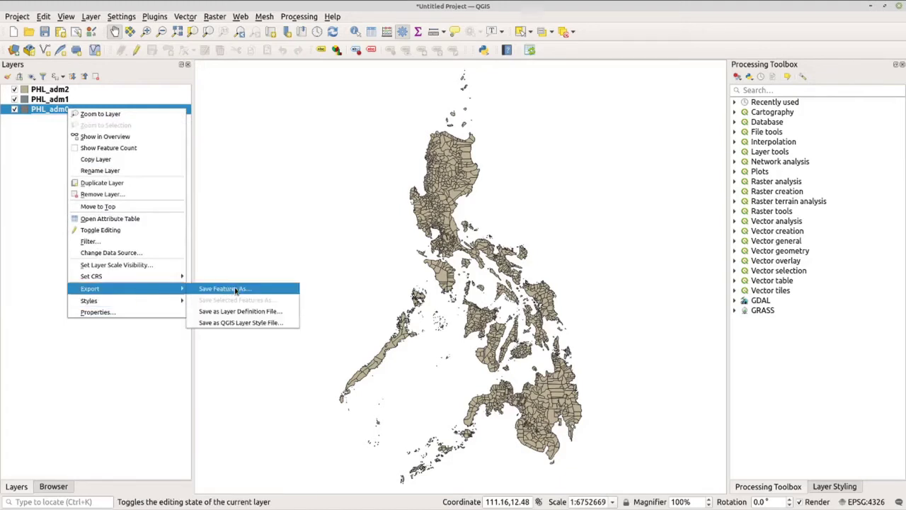
Step: Export the PHL_adm0 layer in Keyhole Markup Language [KML] format as admin0 in the admin boundary folder, adding it to the map
click(232, 289)
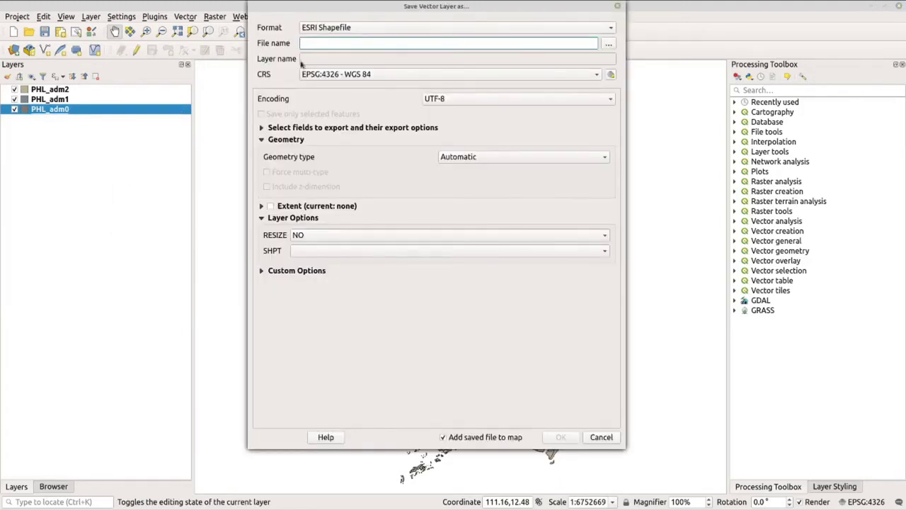
click(435, 31)
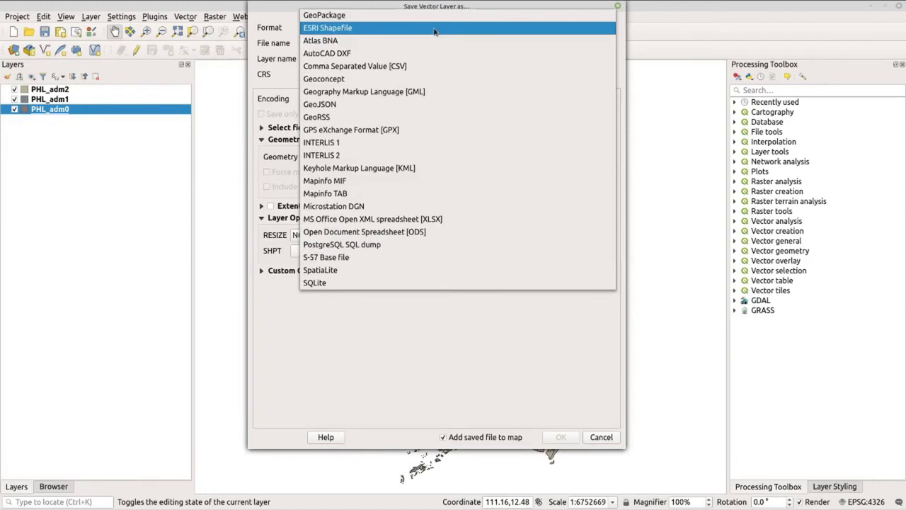
click(434, 167)
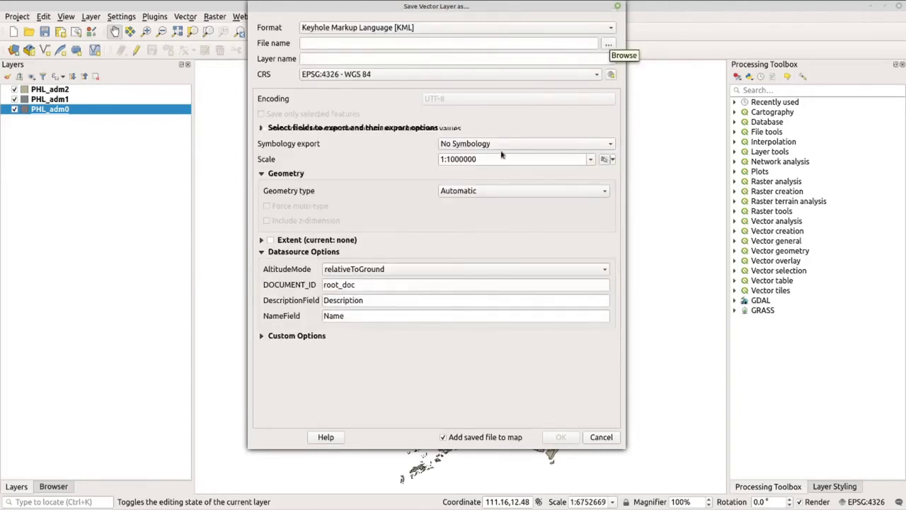
click(608, 45)
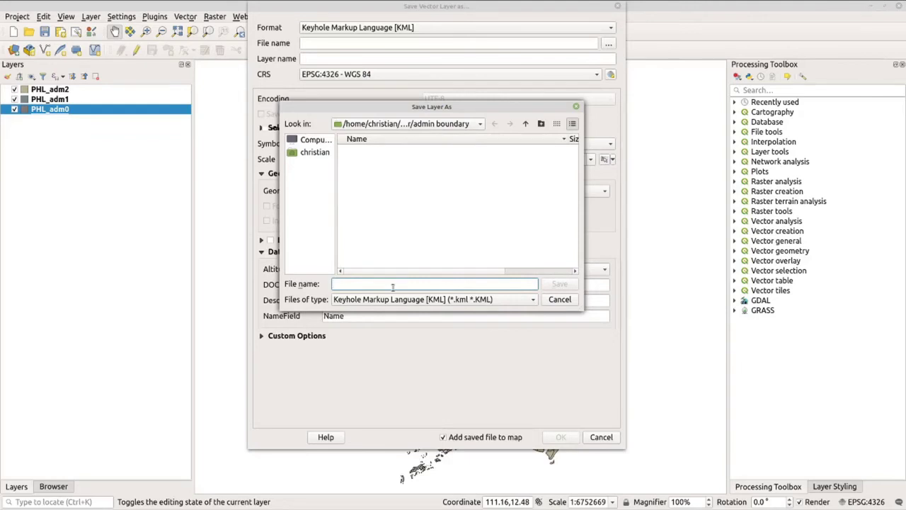
text(admin0)
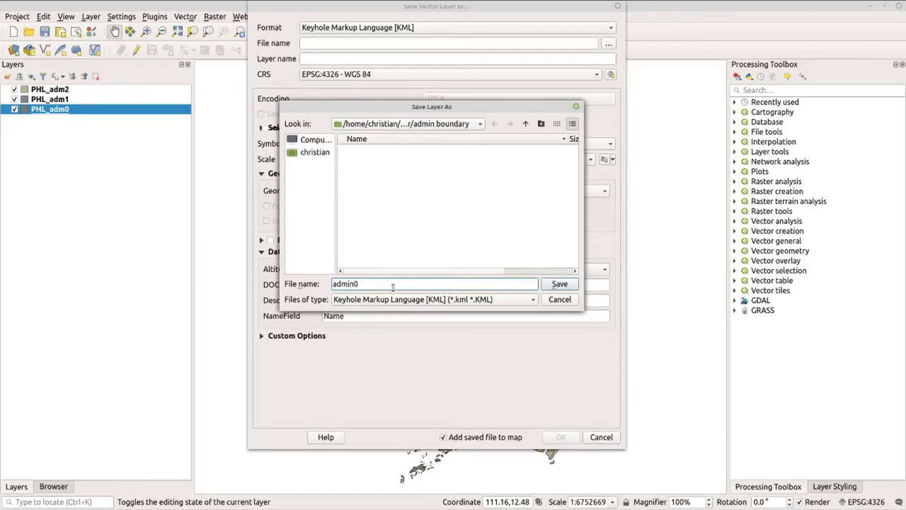
click(569, 284)
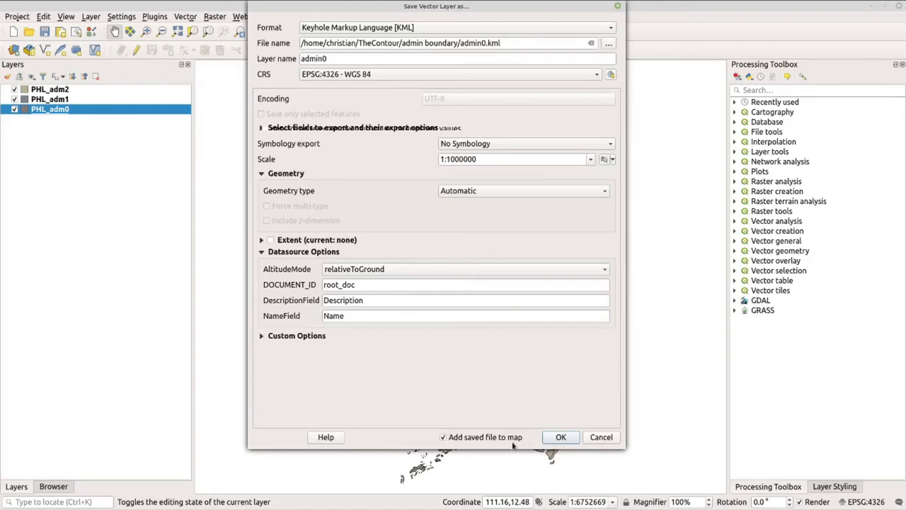
click(561, 437)
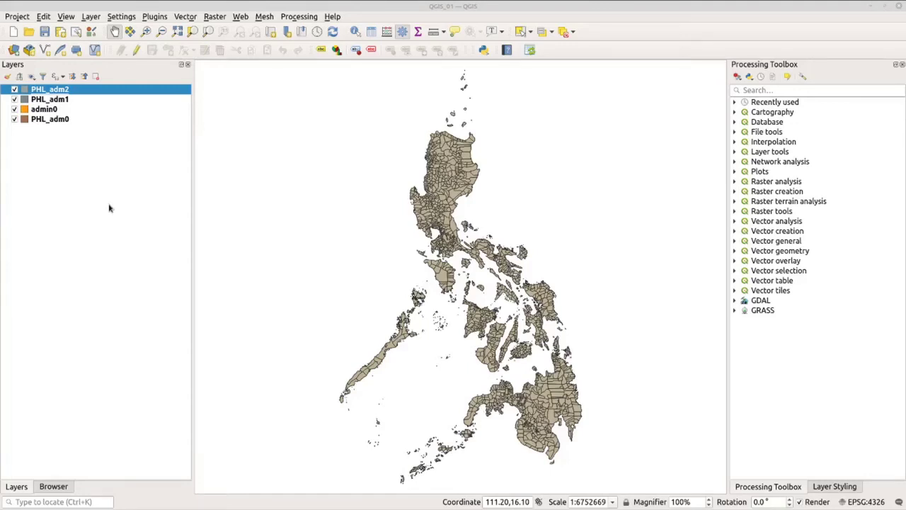
Step: Set up an export of the PHL_adm2 layer as an ESRI Shapefile named adm2_transformed in the admin boundary folder
click(110, 207)
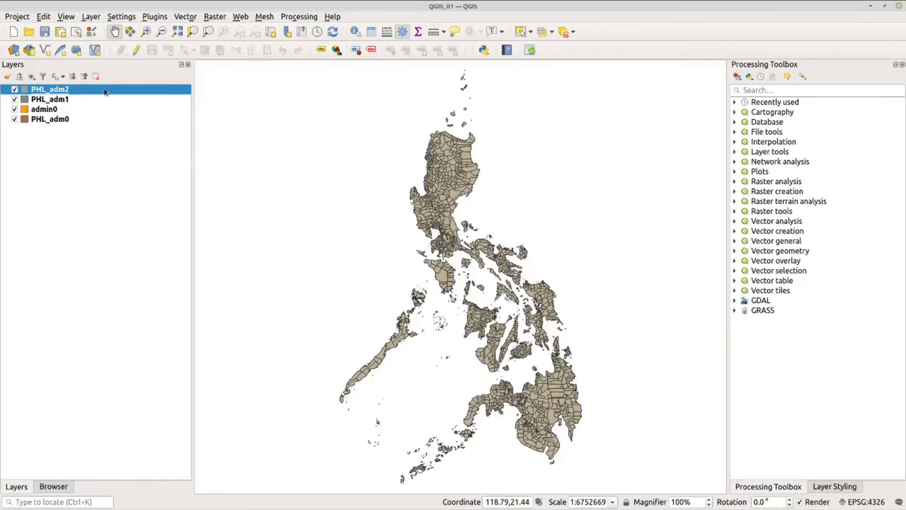
right_click(105, 91)
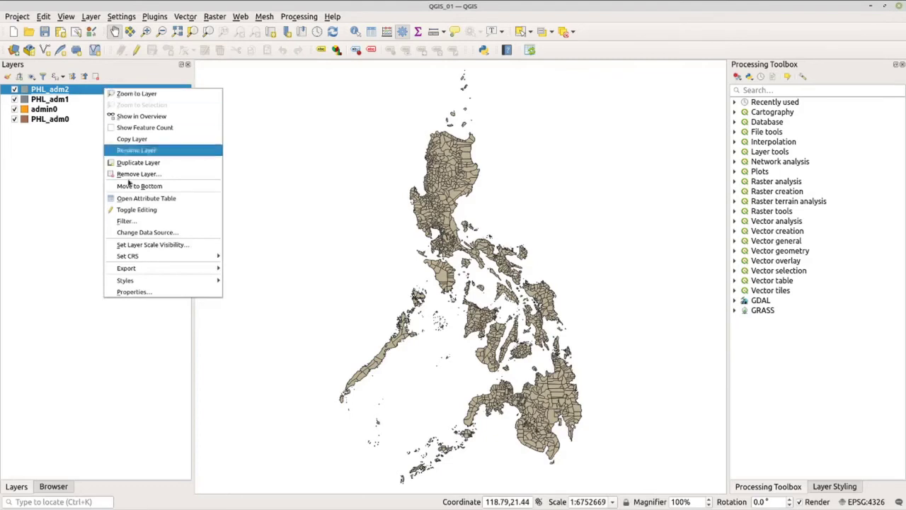
mouse_move(143, 269)
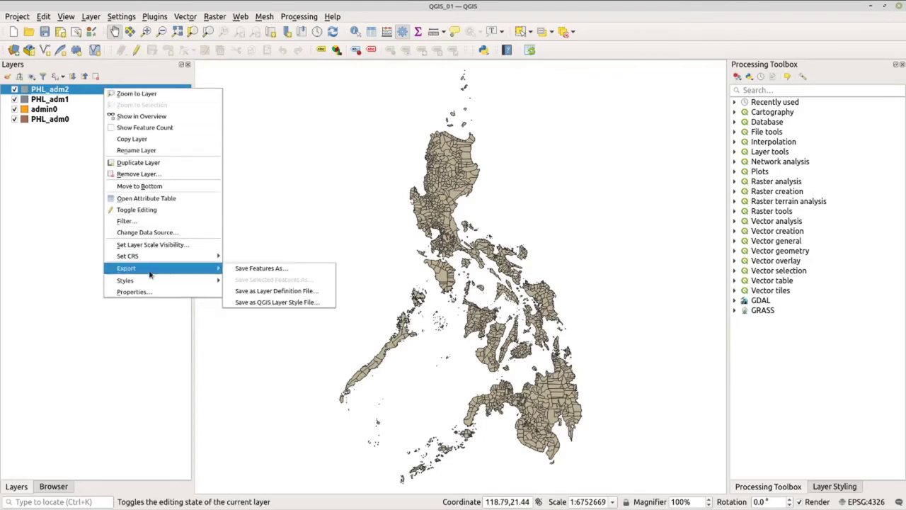
click(258, 271)
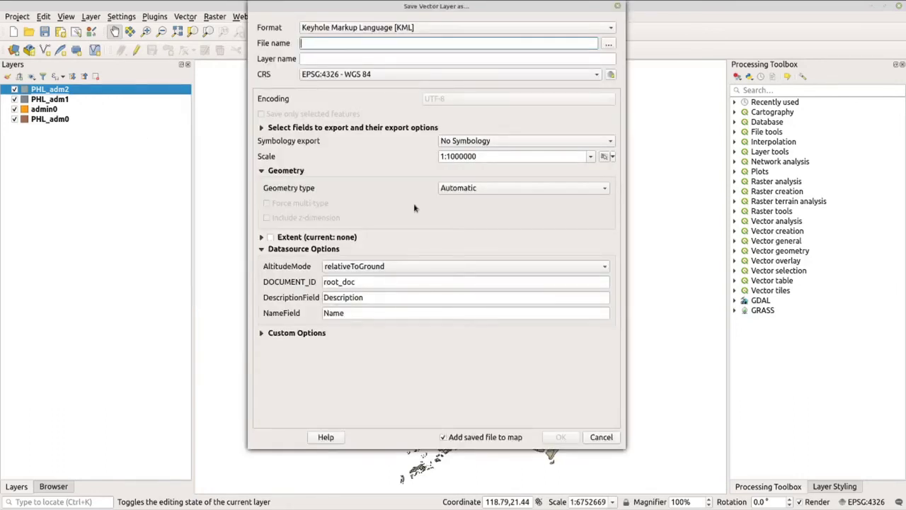
click(383, 31)
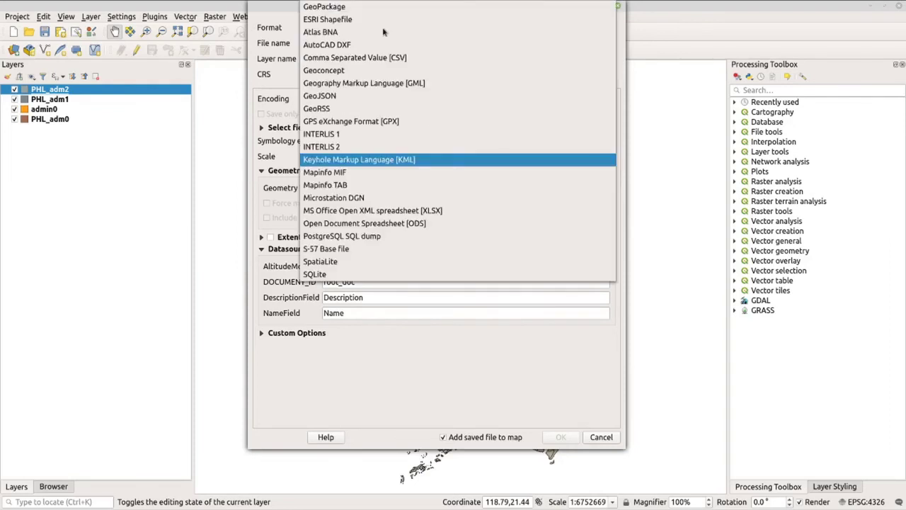
click(366, 22)
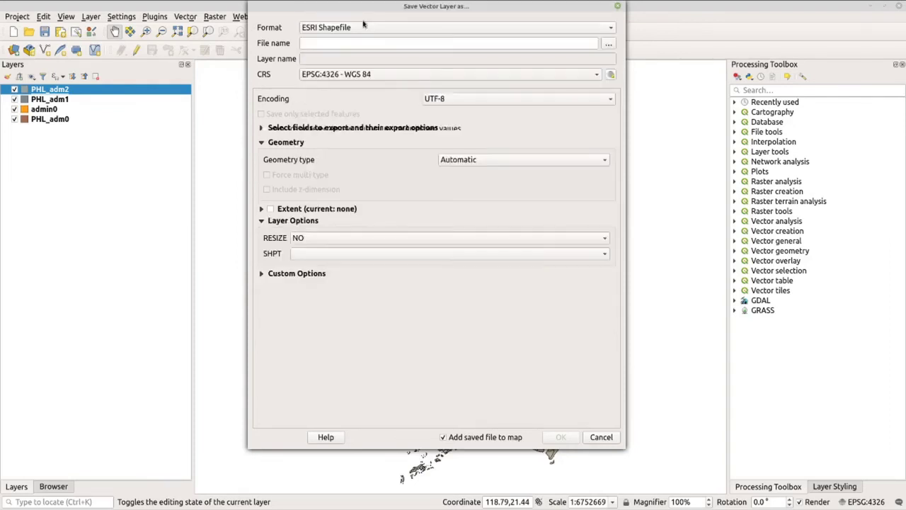
click(608, 45)
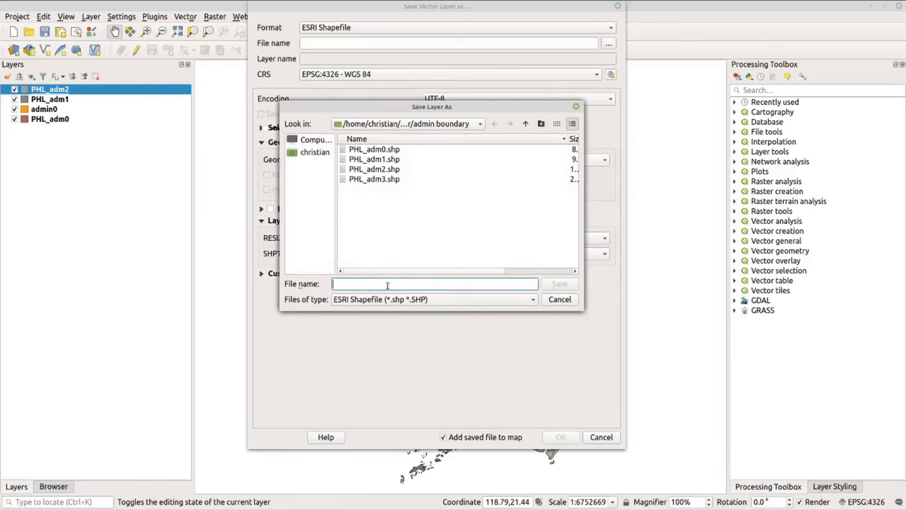
text(adm2_transformed)
key(Return)
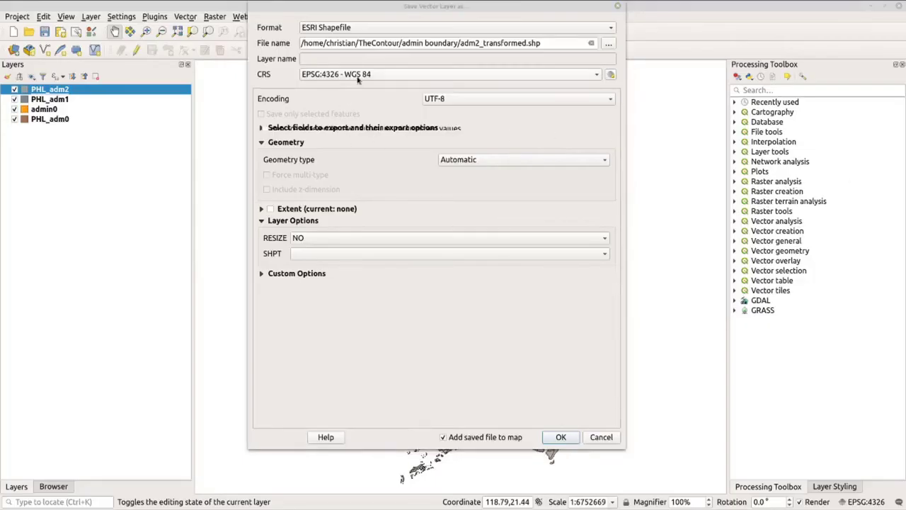
Step: Set the export CRS to EPSG:32651 - WGS 84 / UTM zone 51N and save the reprojected shapefile, adding it to the map
click(359, 79)
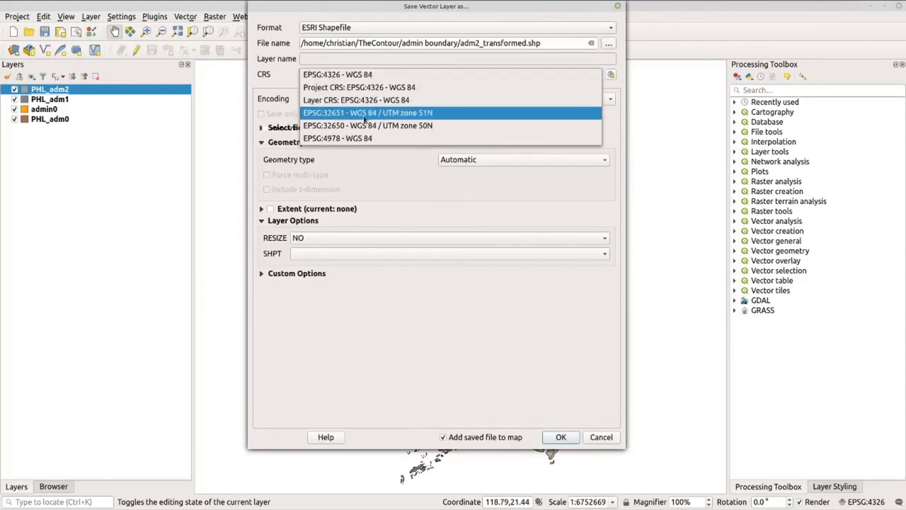
click(425, 74)
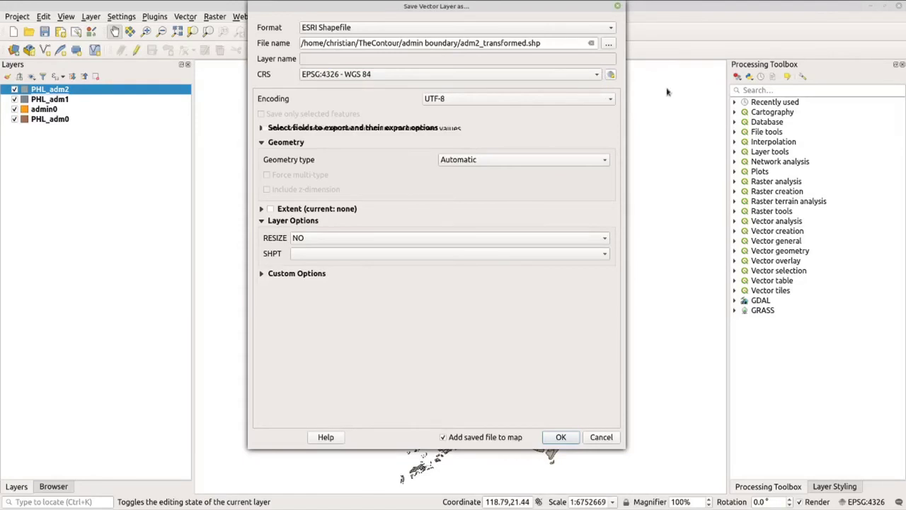
click(610, 74)
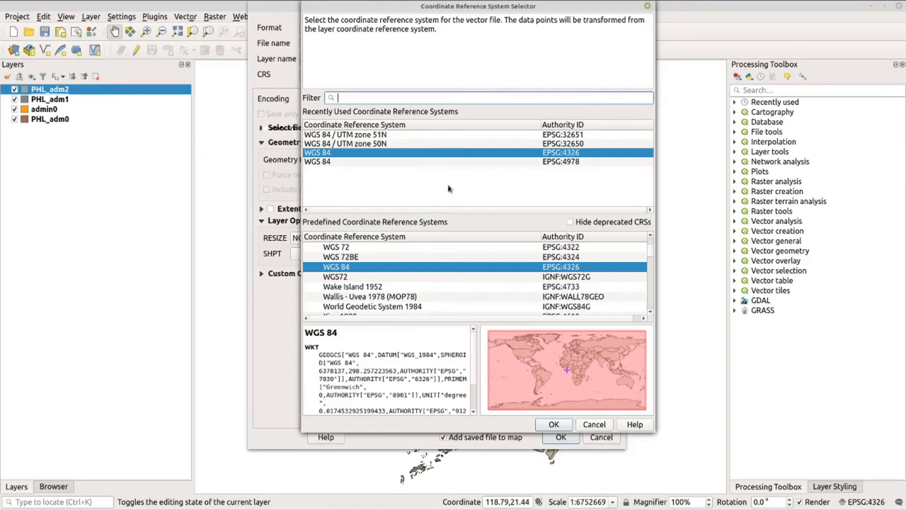
click(414, 136)
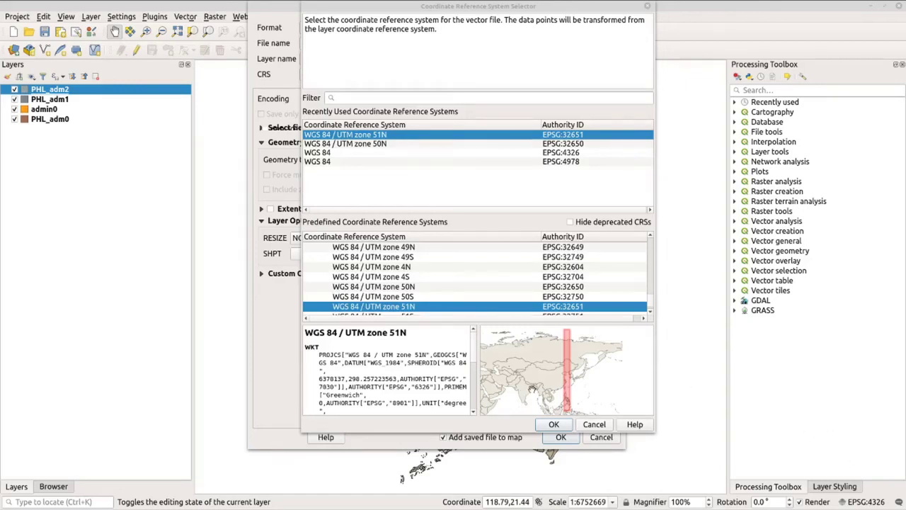
click(554, 425)
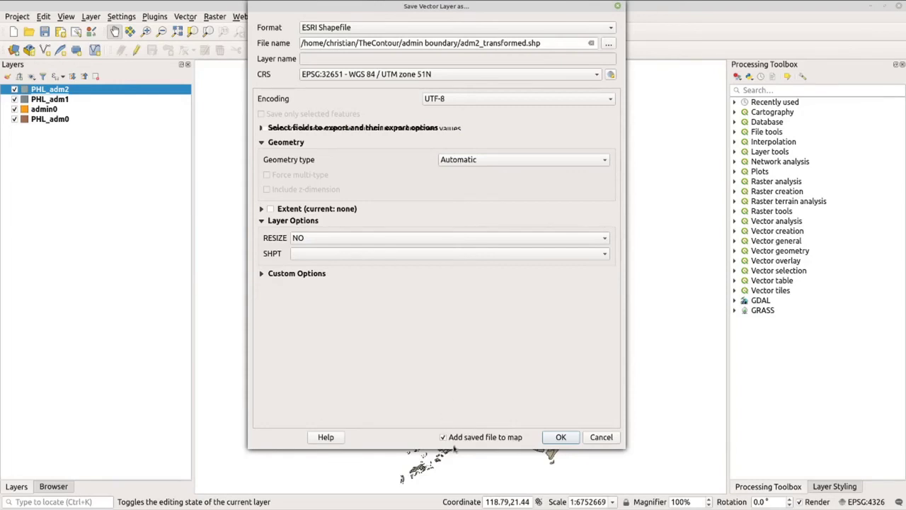
click(560, 438)
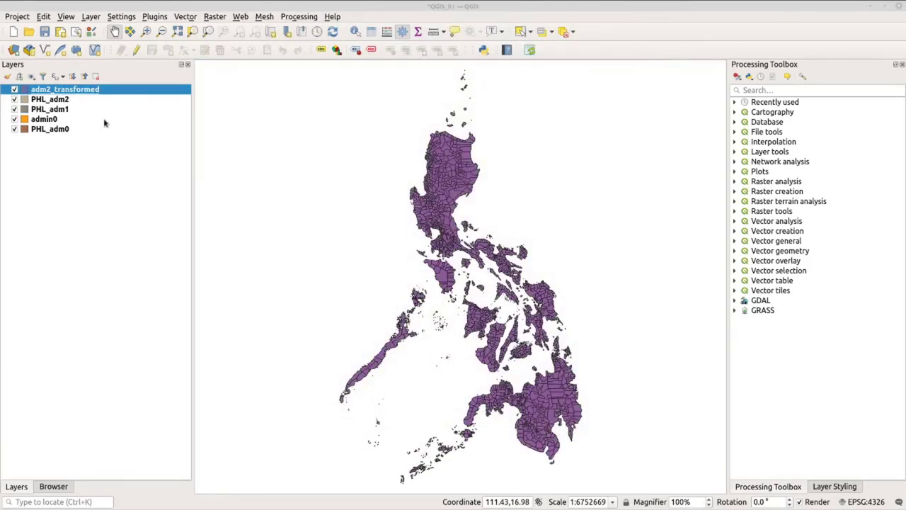
Step: Check the CRS, extent and unit of the adm2_transformed layer in its properties information, and close the properties
click(98, 90)
right_click(100, 90)
click(134, 293)
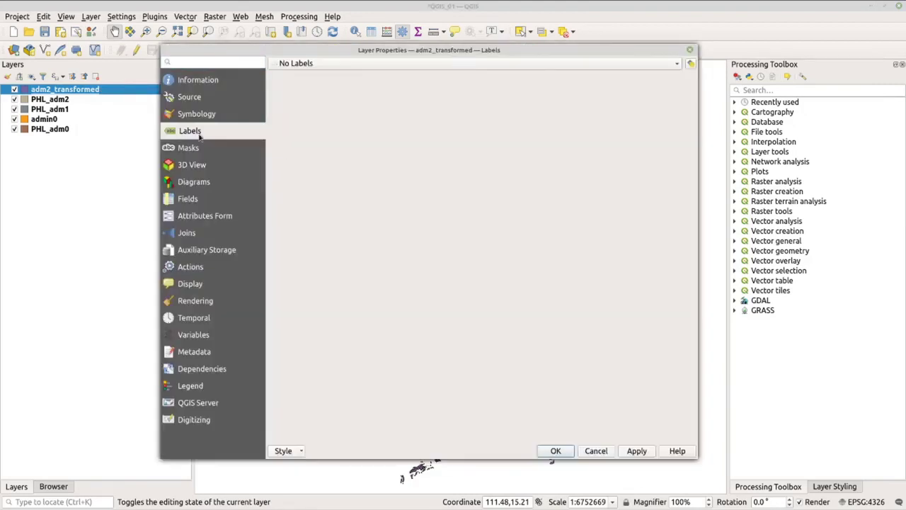
click(213, 81)
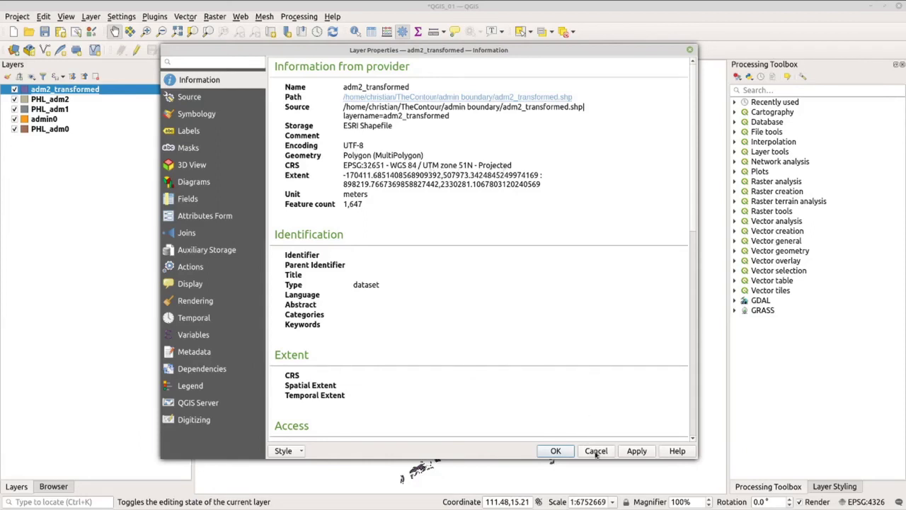
click(556, 451)
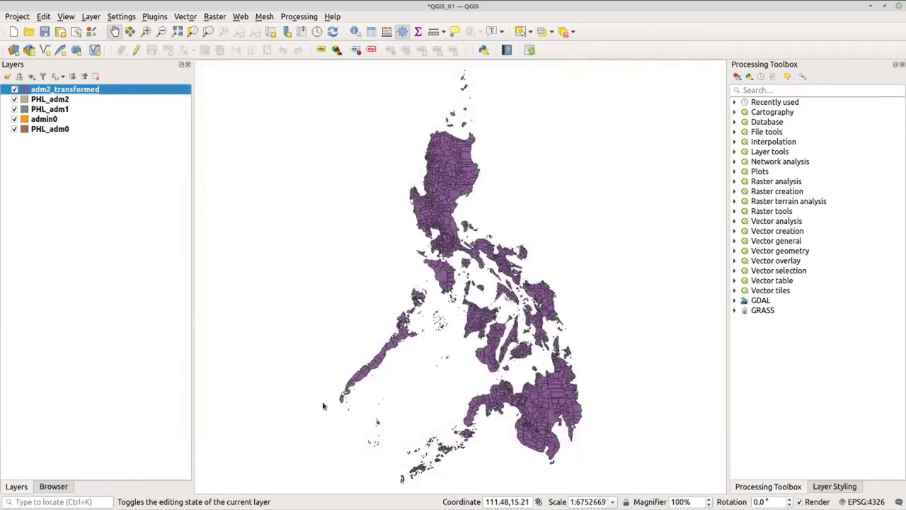
Step: Review the CRS, extent and unit of the original PHL_adm2 layer in its properties for comparison, and close them
click(71, 102)
right_click(70, 100)
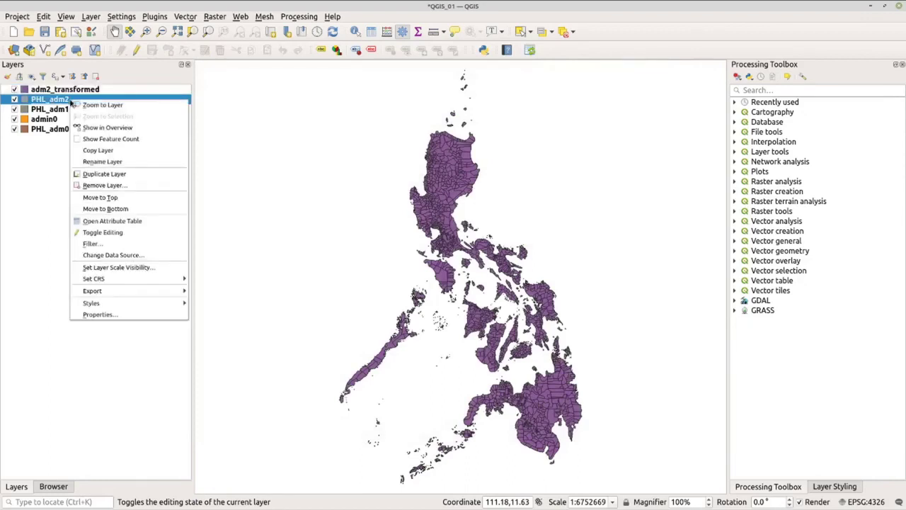
click(139, 322)
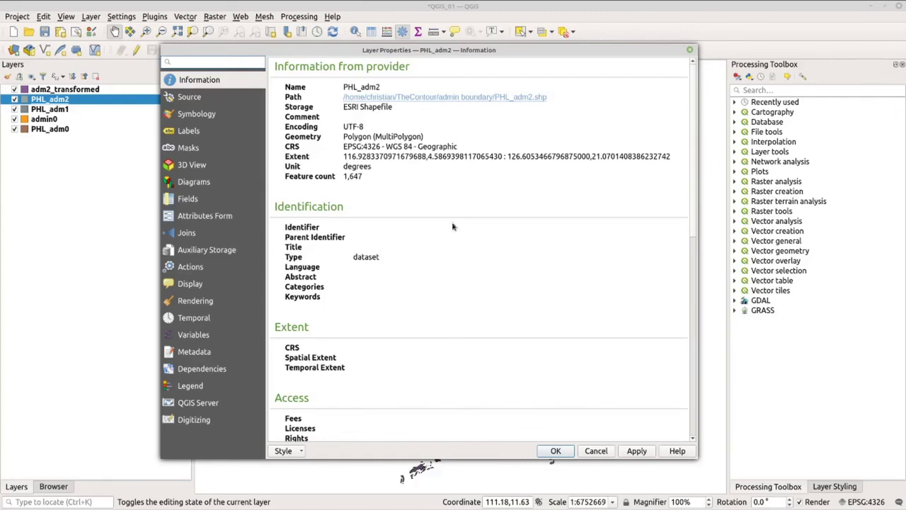
click(558, 450)
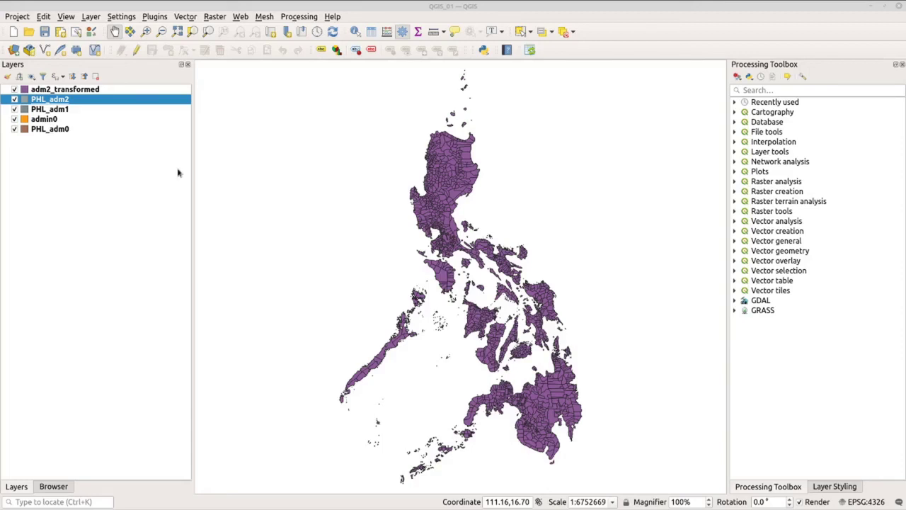
Step: Open the attribute table of PHL_adm2 and examine its records alongside the municipal polygons on the map
click(101, 103)
right_click(101, 104)
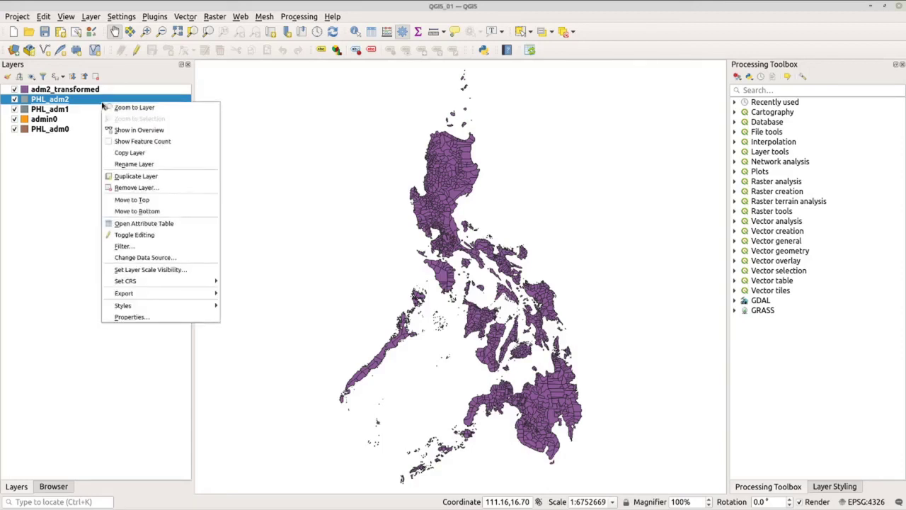
click(142, 224)
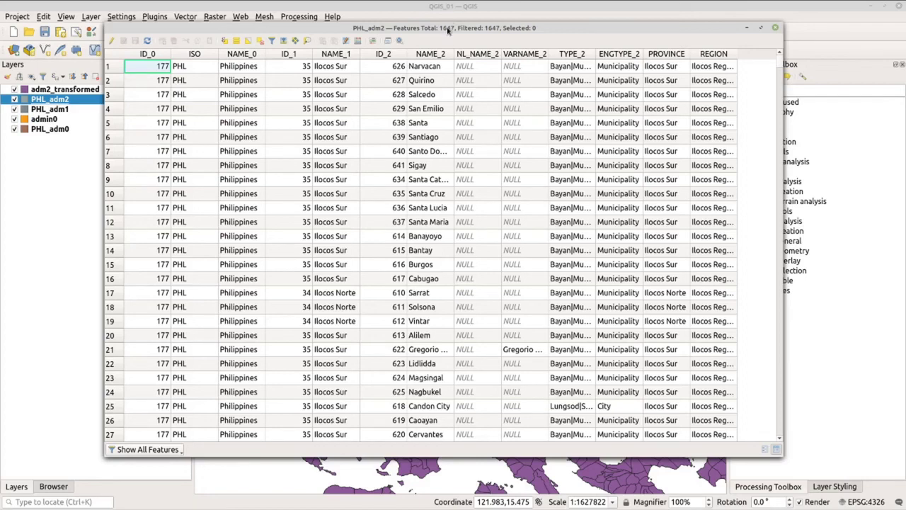
drag(451, 30, 449, 28)
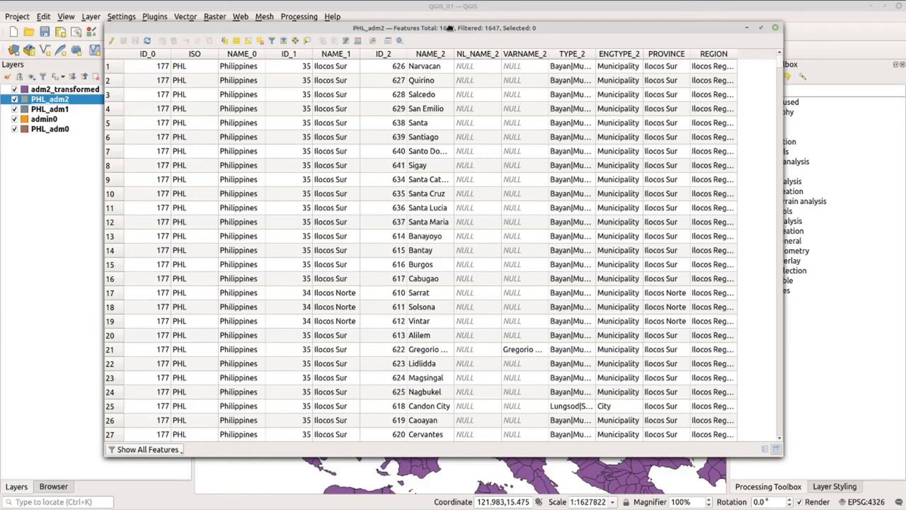
drag(449, 28, 451, 258)
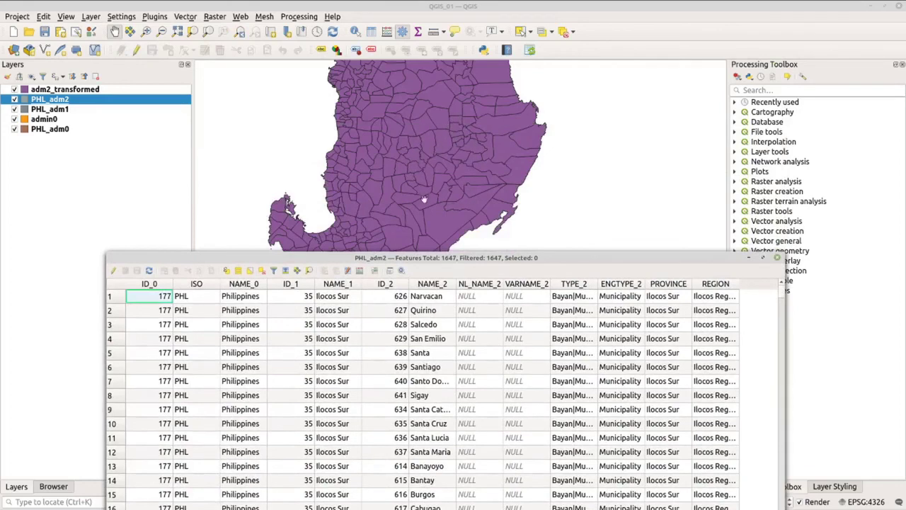
click(450, 259)
drag(450, 259, 446, 42)
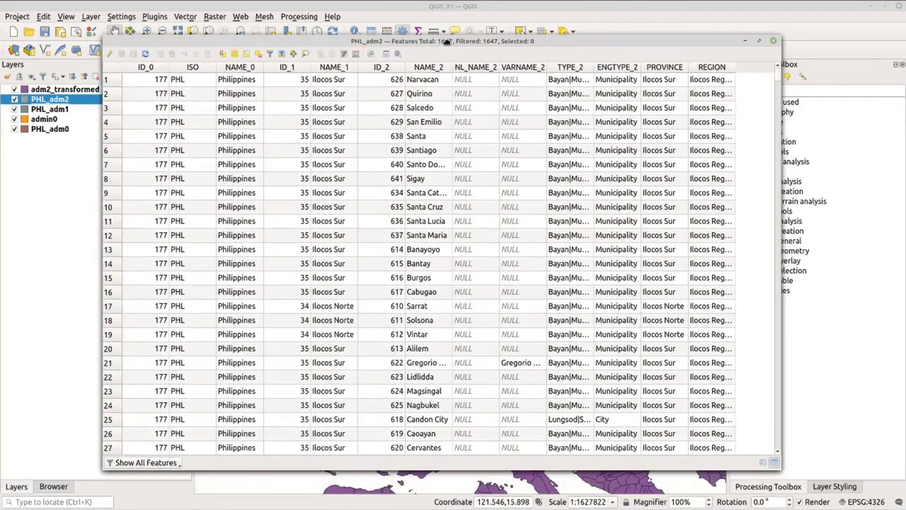